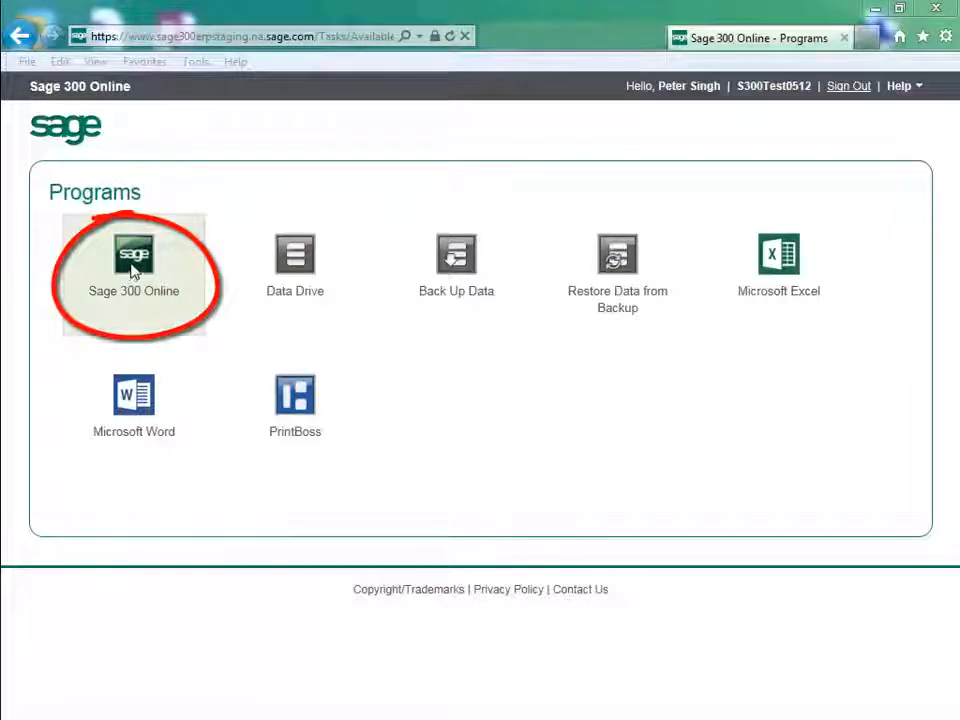
Launch Sage 300 Online and sign in to Sample Company Limited with the password.
left_click(135, 262)
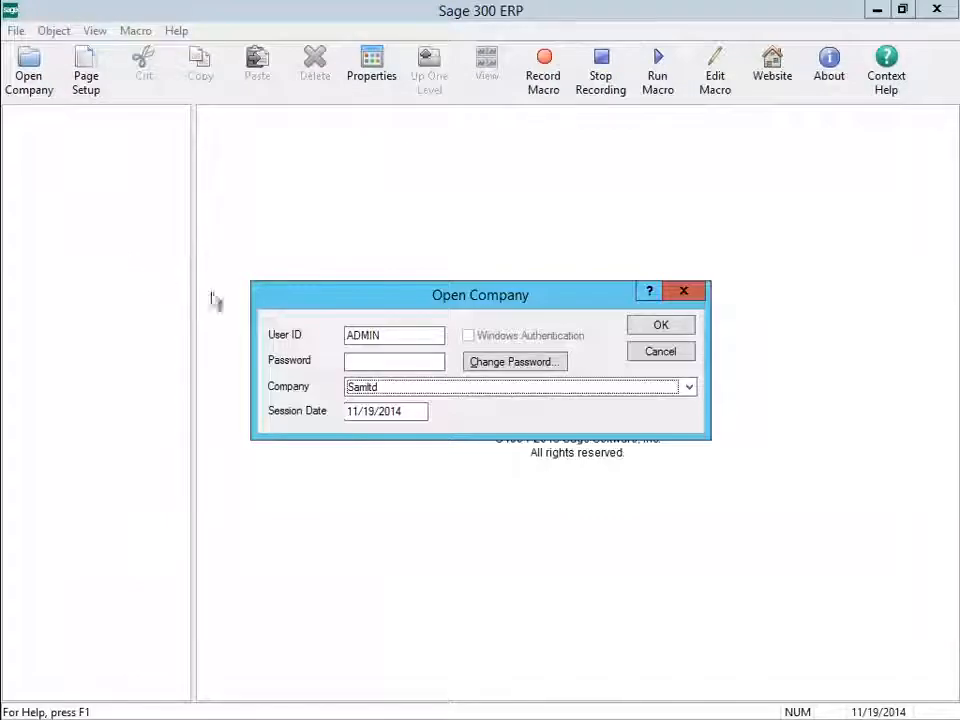
left_click(363, 361)
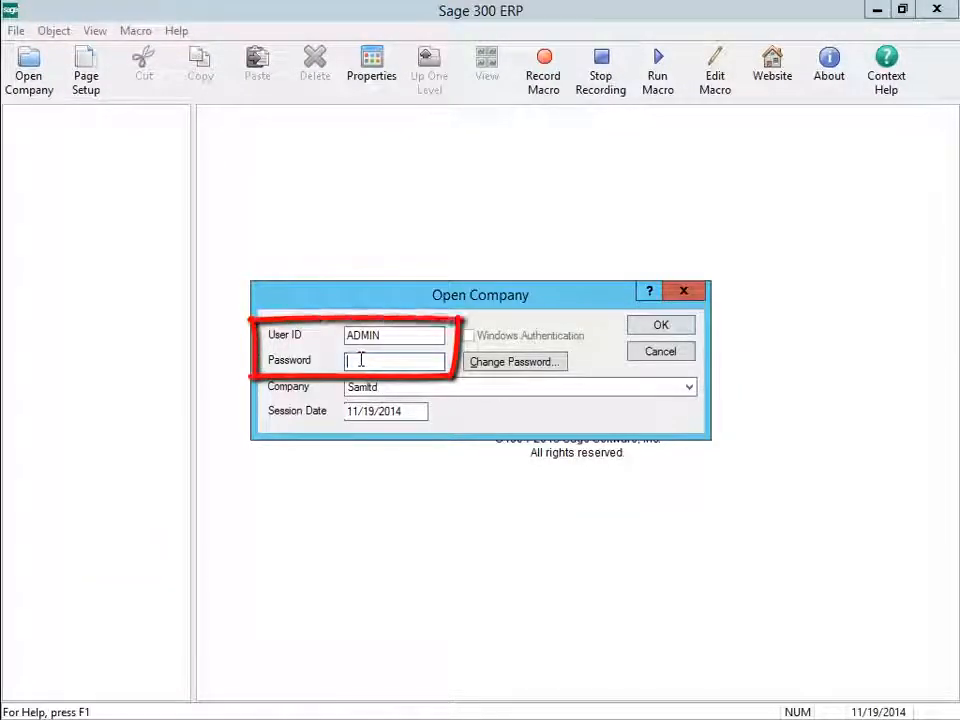
type("ADMIN")
key("Return")
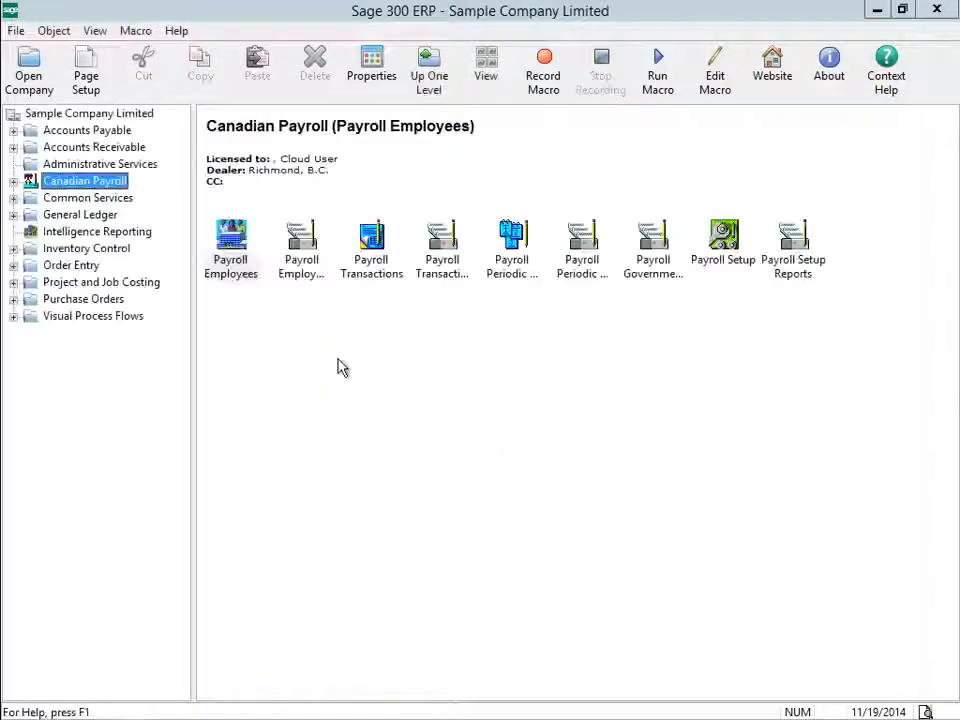
Open Payroll Cheques under Canadian Payroll > Payroll Transactions.
left_click(14, 182)
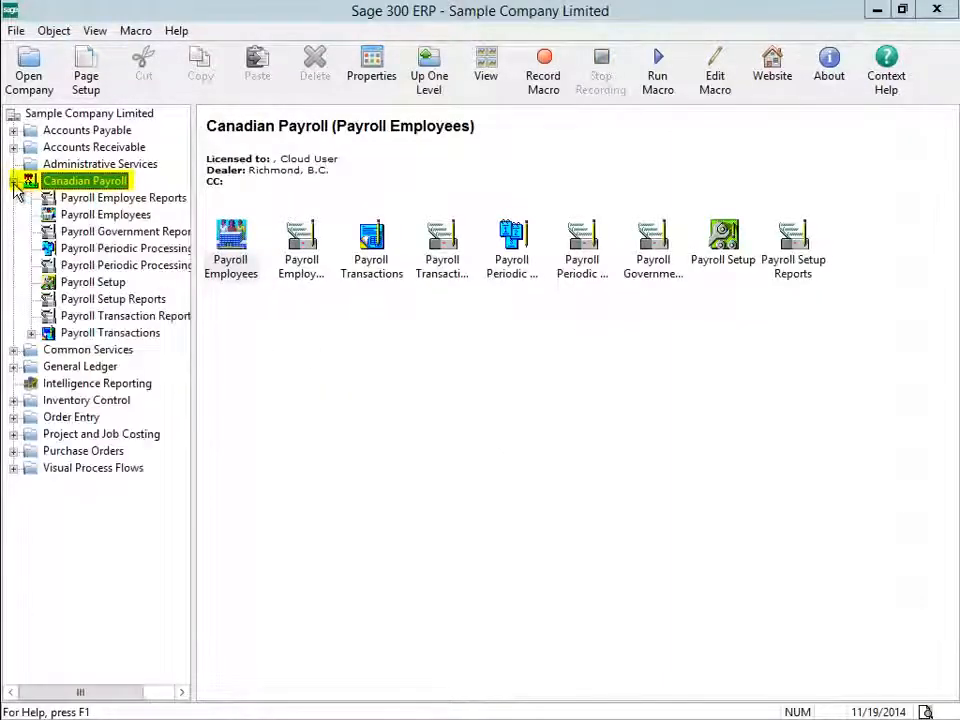
left_click(107, 334)
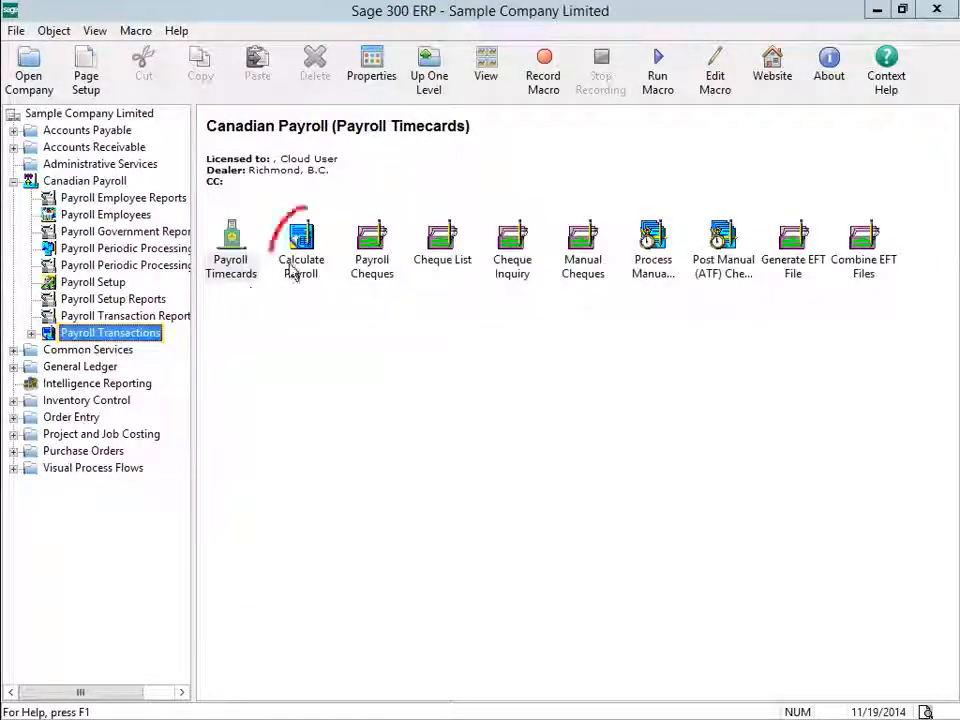
left_click(370, 263)
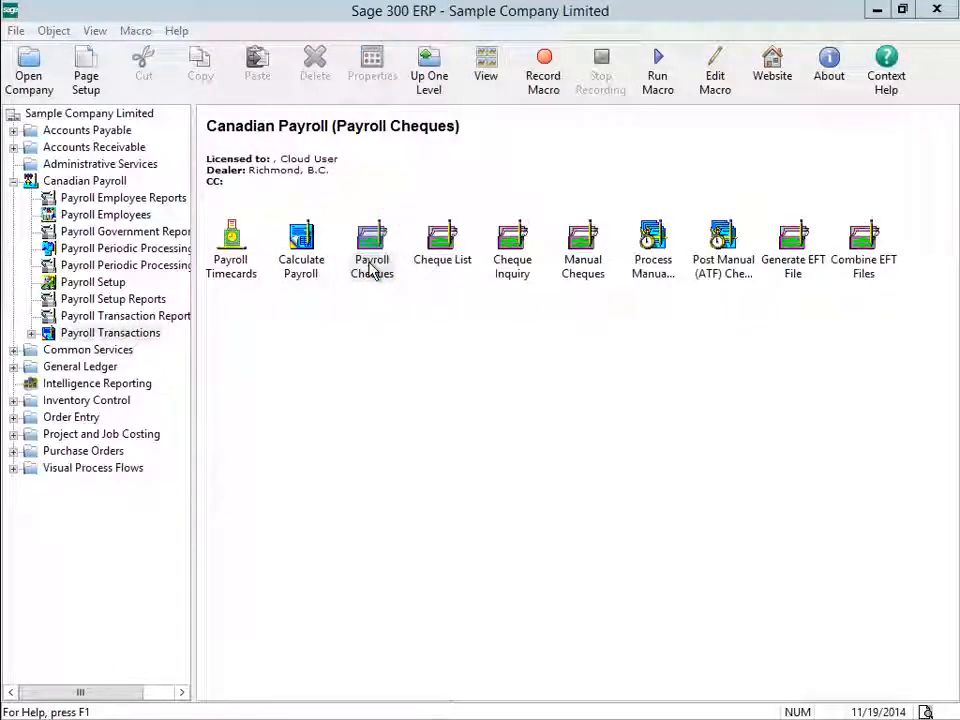
double_click(371, 266)
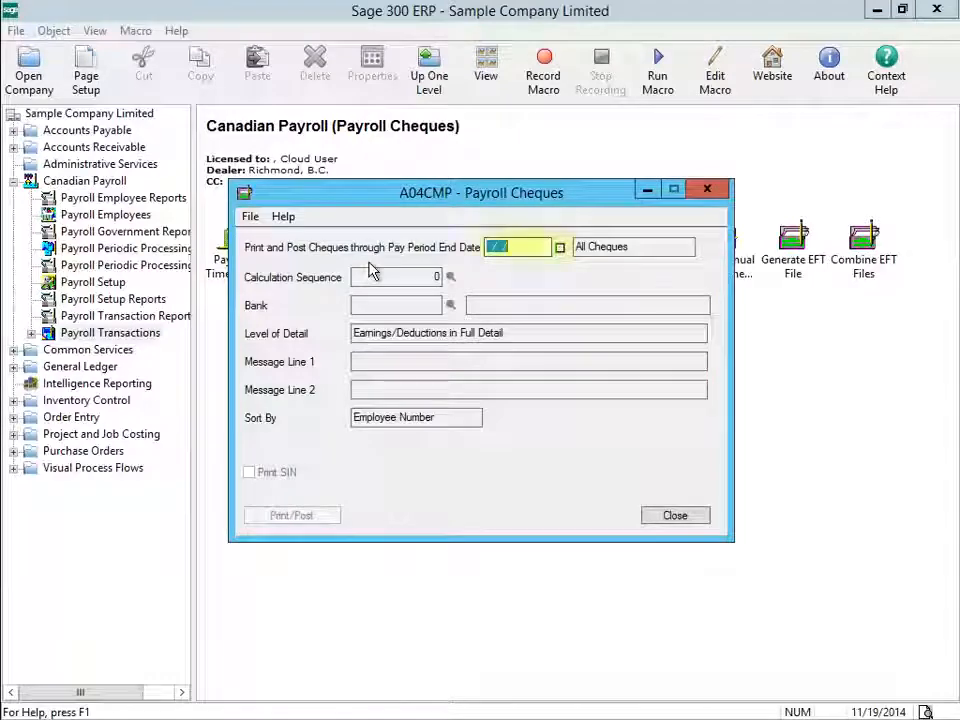
Set the pay period end date to 11/15/2020 and bank to PRBANK, then go to Print/Post.
type("11/15/")
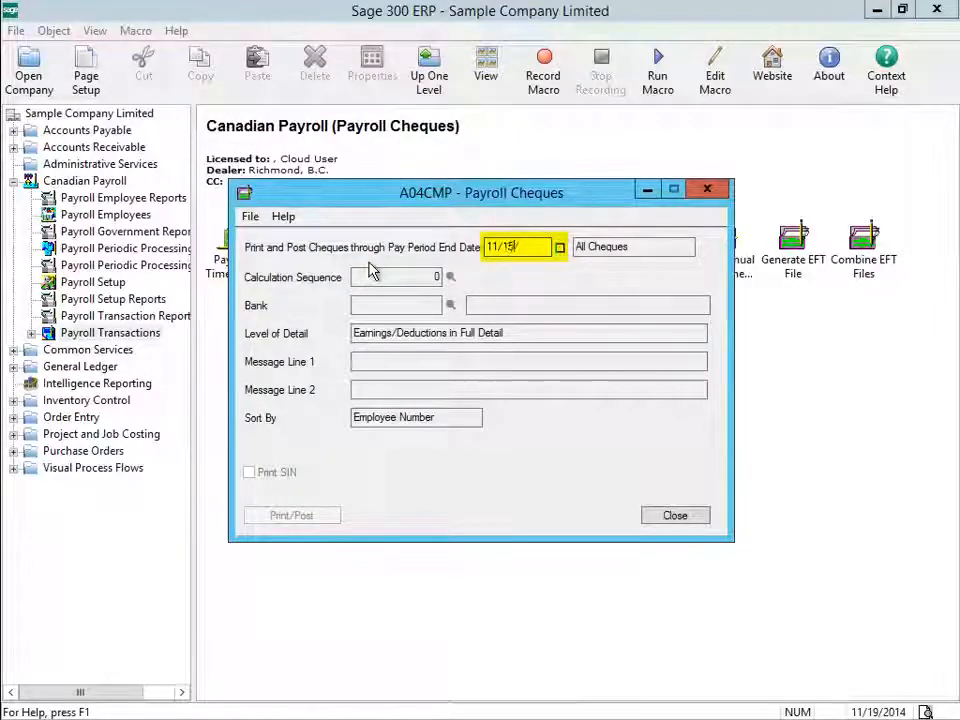
type("2020")
key("Tab")
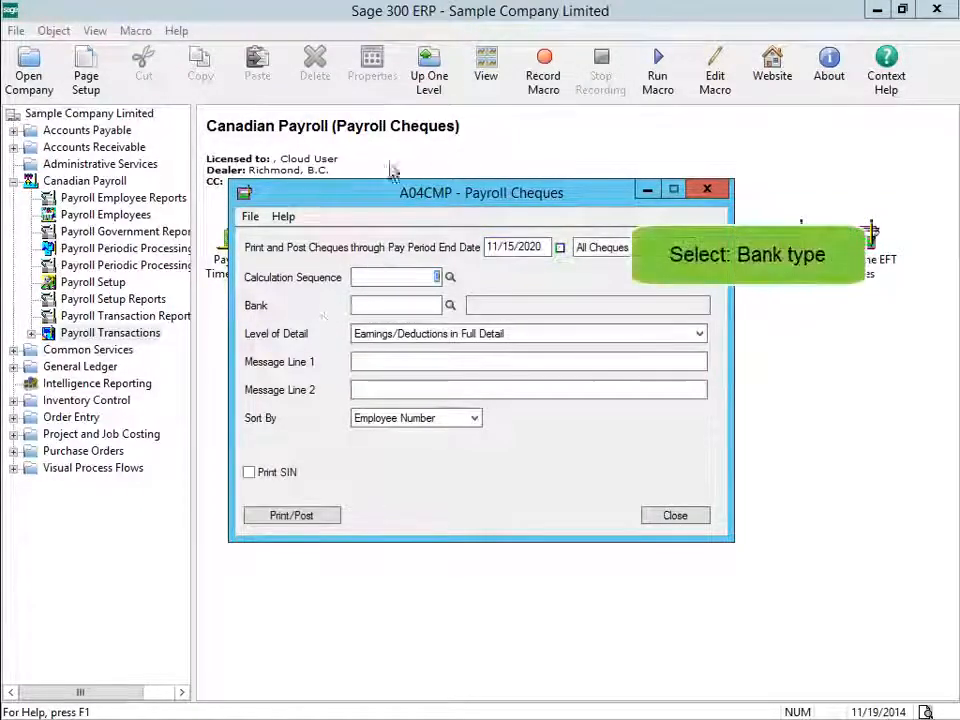
left_click(455, 306)
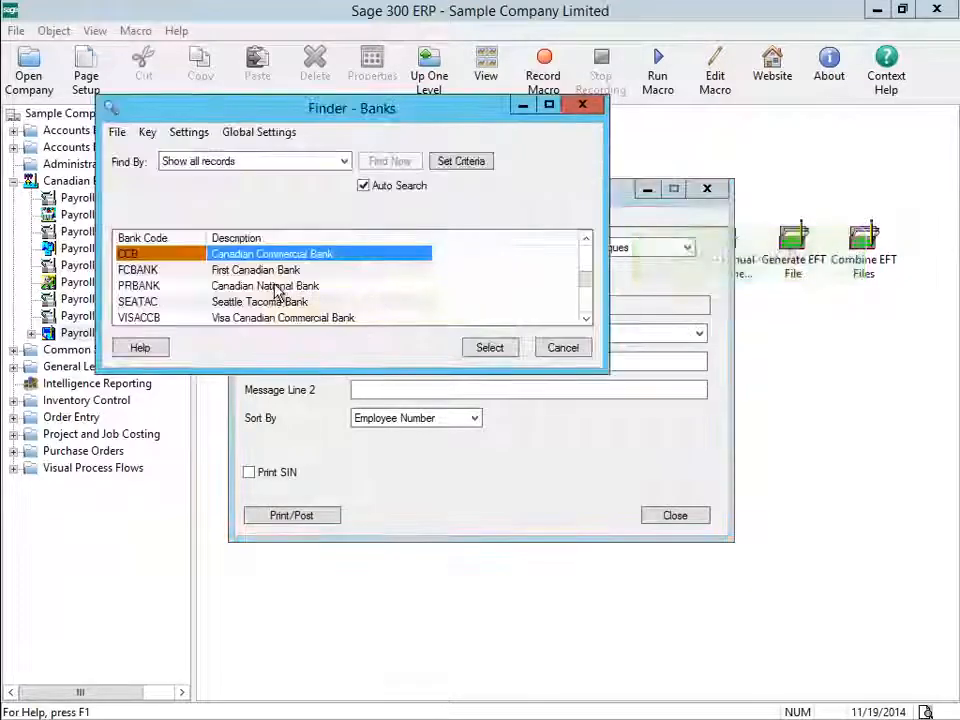
double_click(275, 288)
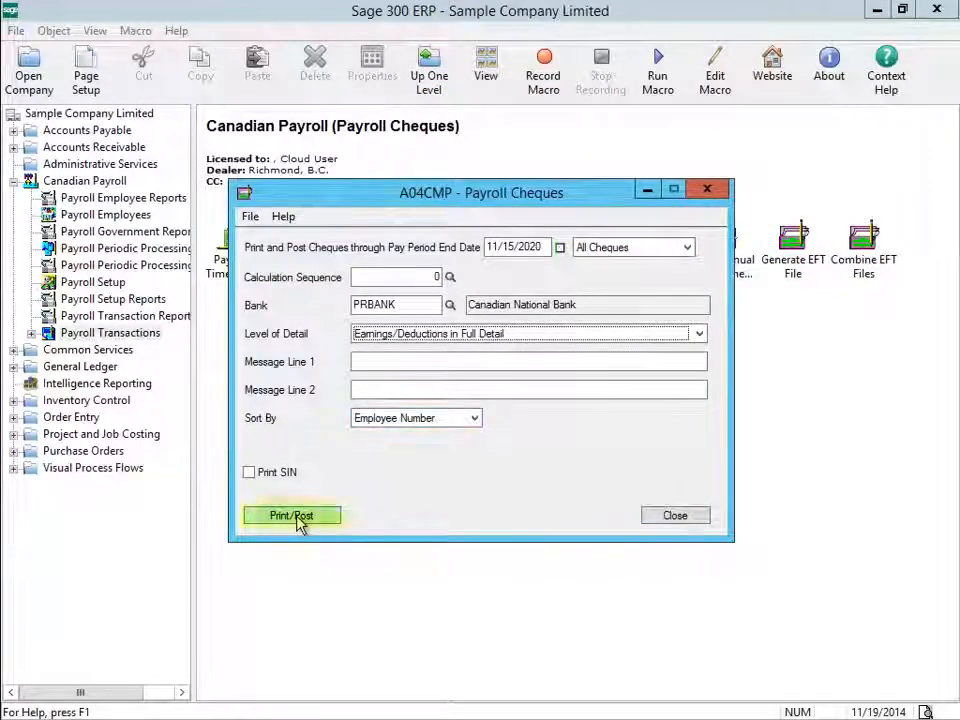
left_click(300, 522)
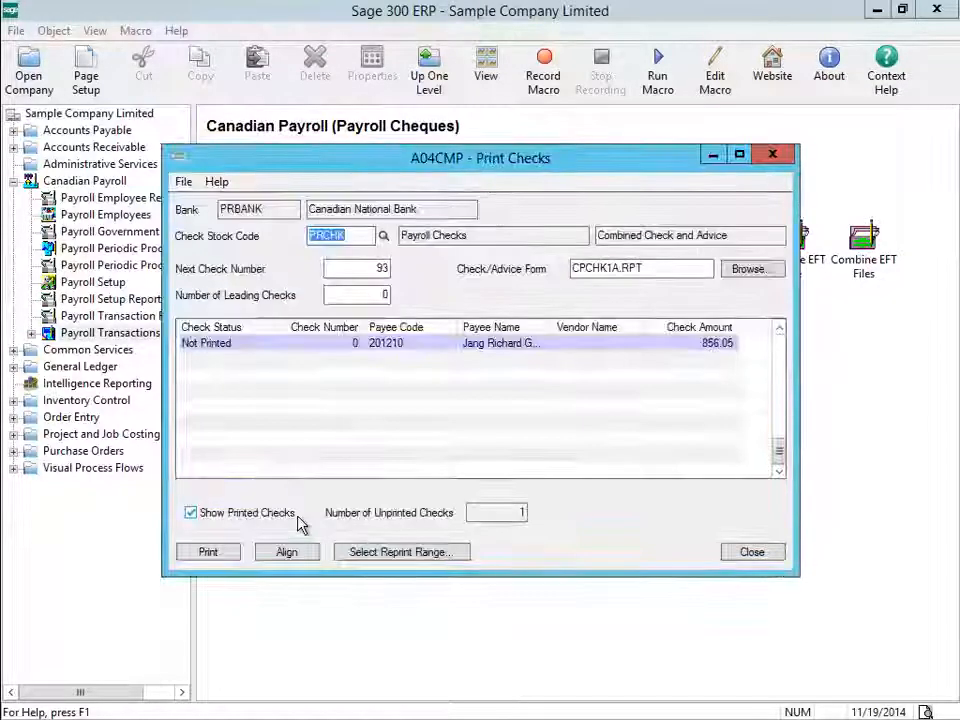
Print and post the 856.05 cheque, confirm it printed, and close Payroll Cheques.
left_click(207, 553)
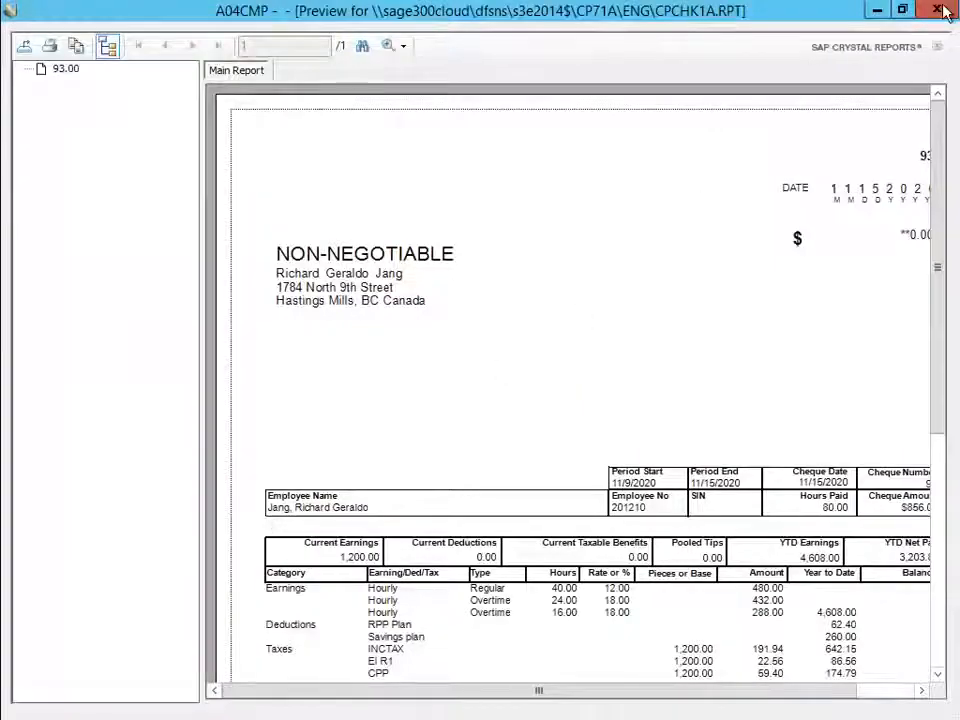
left_click(936, 10)
left_click(430, 442)
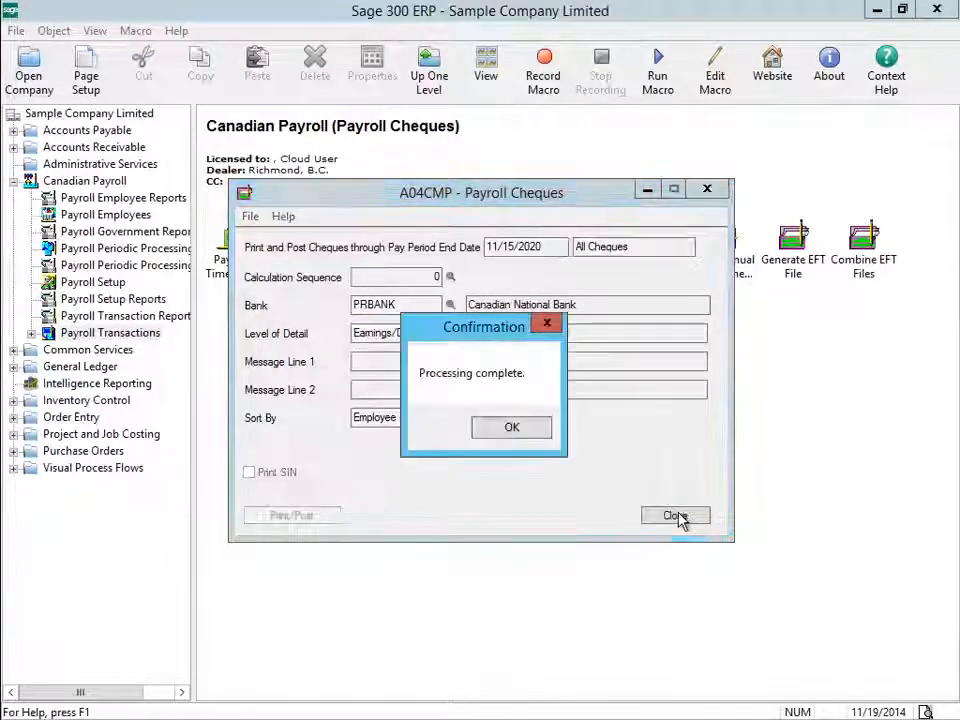
left_click(510, 426)
left_click(684, 522)
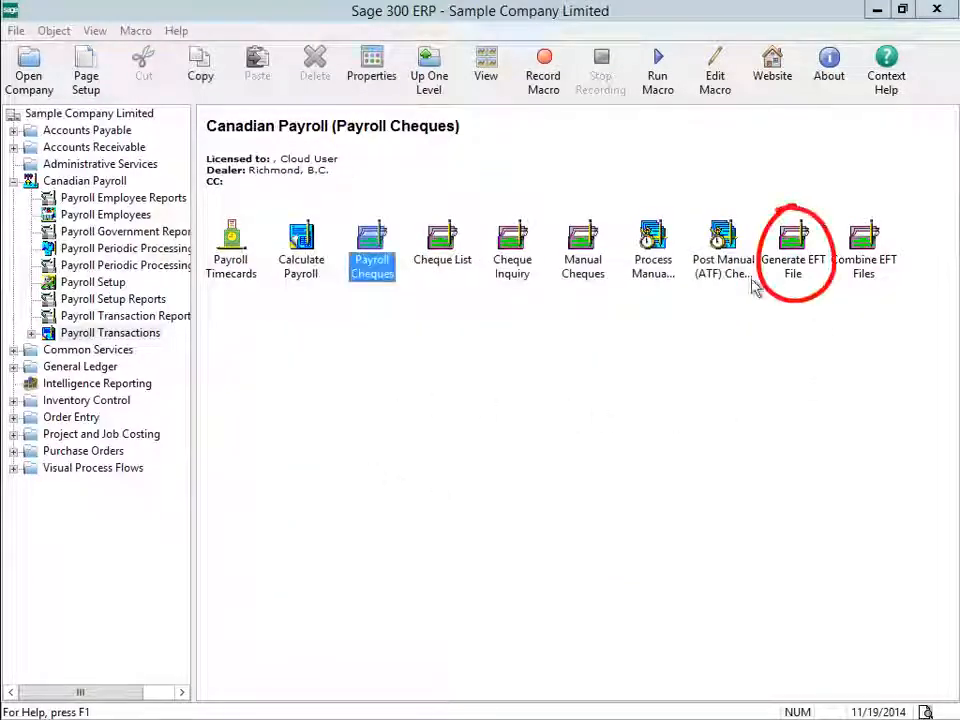
Open Generate EFT File and set the company EFT bank to PRBANK.
double_click(791, 272)
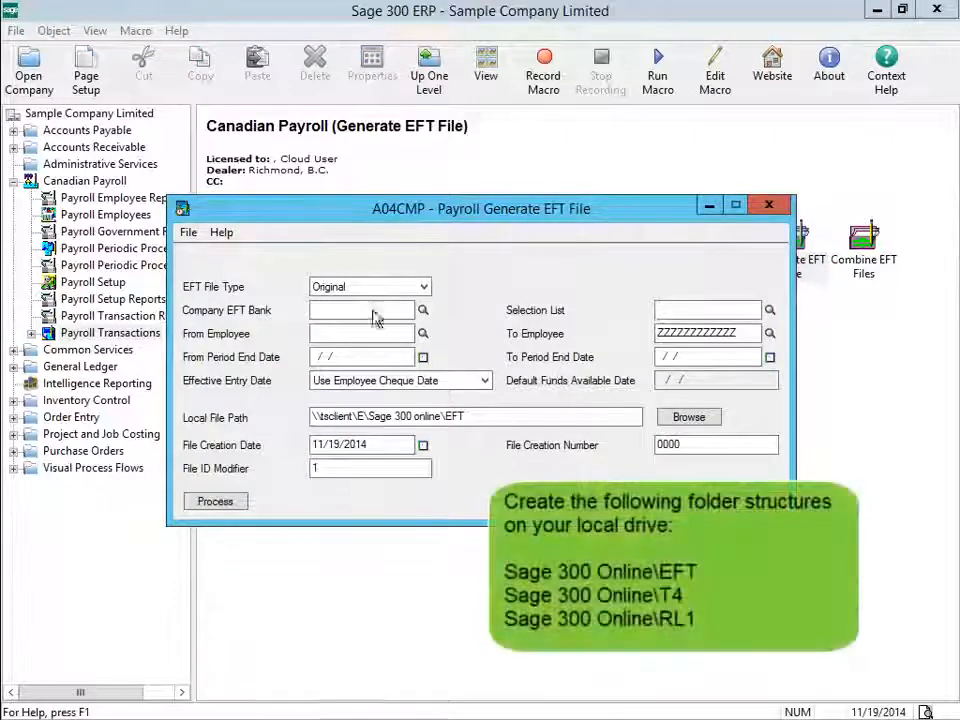
left_click(423, 310)
left_click(226, 289)
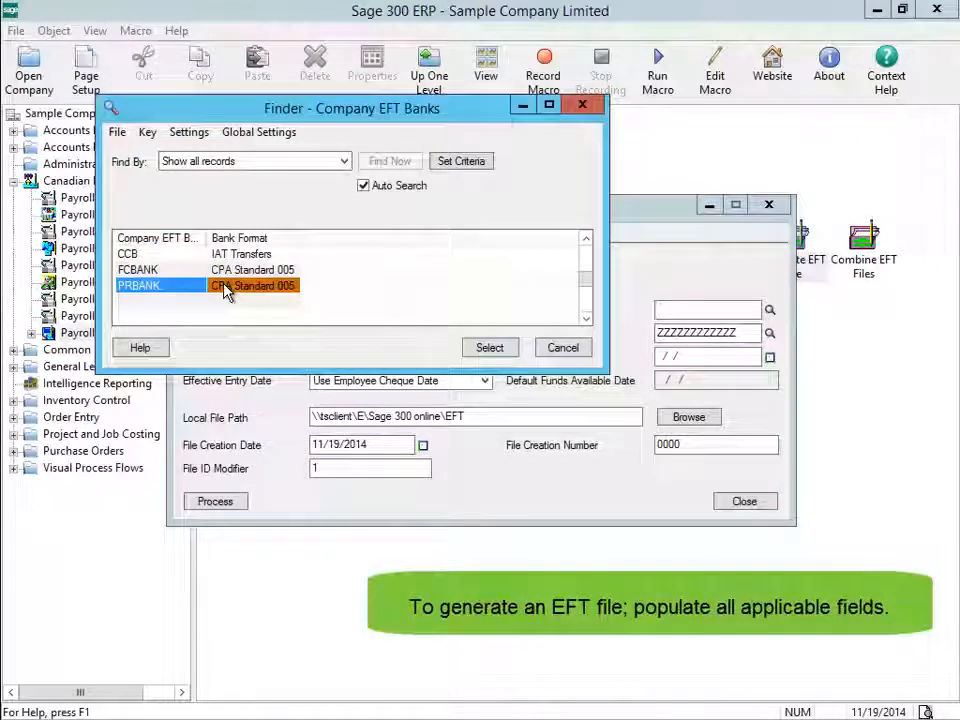
double_click(226, 289)
Set both the From and To employee to 201210.
left_click(423, 334)
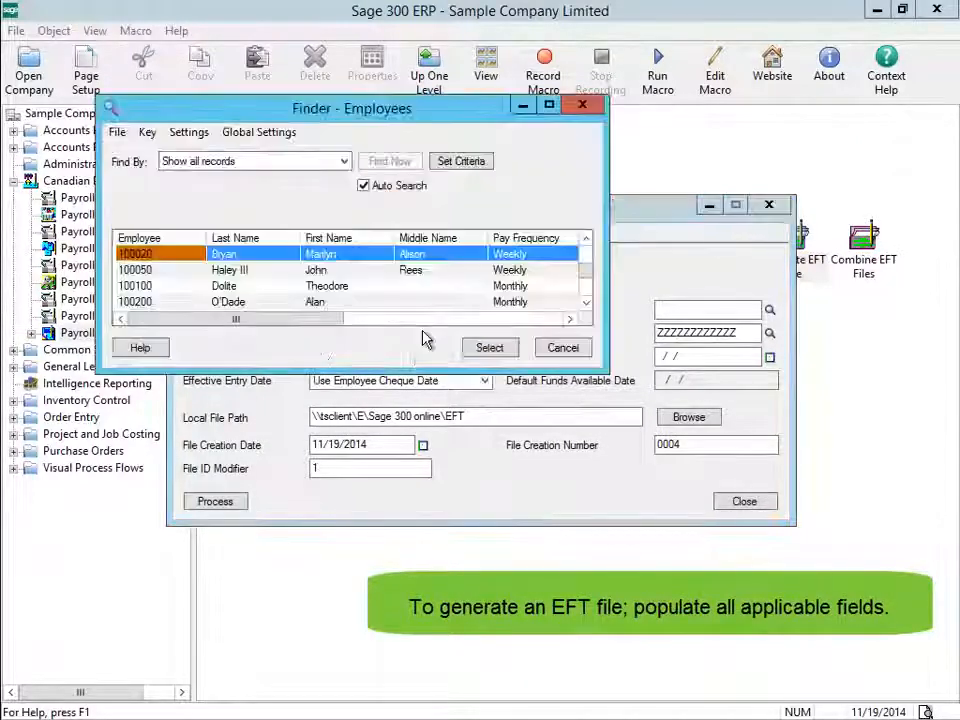
key("Down")
key("Down")
key("Down")
key("Down")
key("Down")
key("Down")
key("Down")
key("Down")
key("Down")
key("Down")
key("Down")
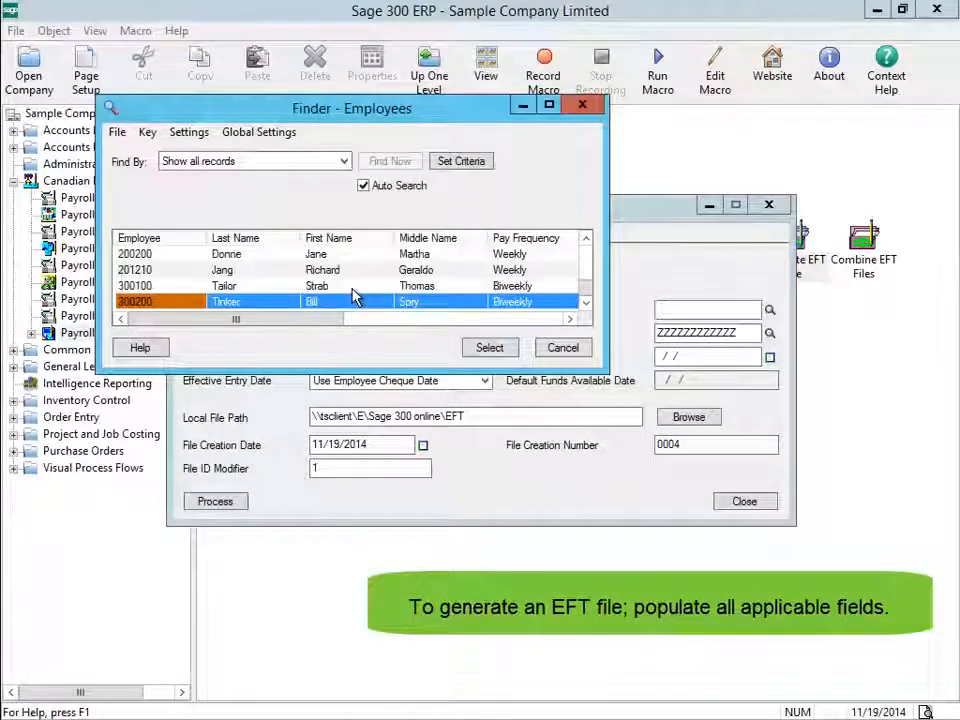
key("Up")
key("Up")
left_click(489, 349)
left_click_drag(358, 336, 270, 336)
right_click(347, 333)
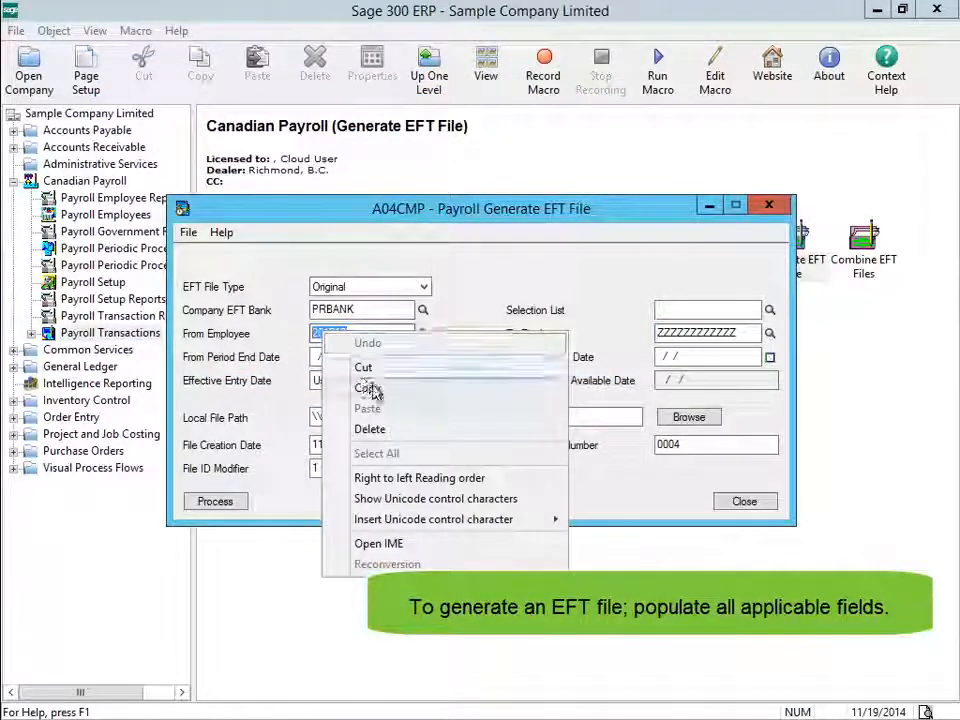
left_click(365, 386)
left_click(746, 333)
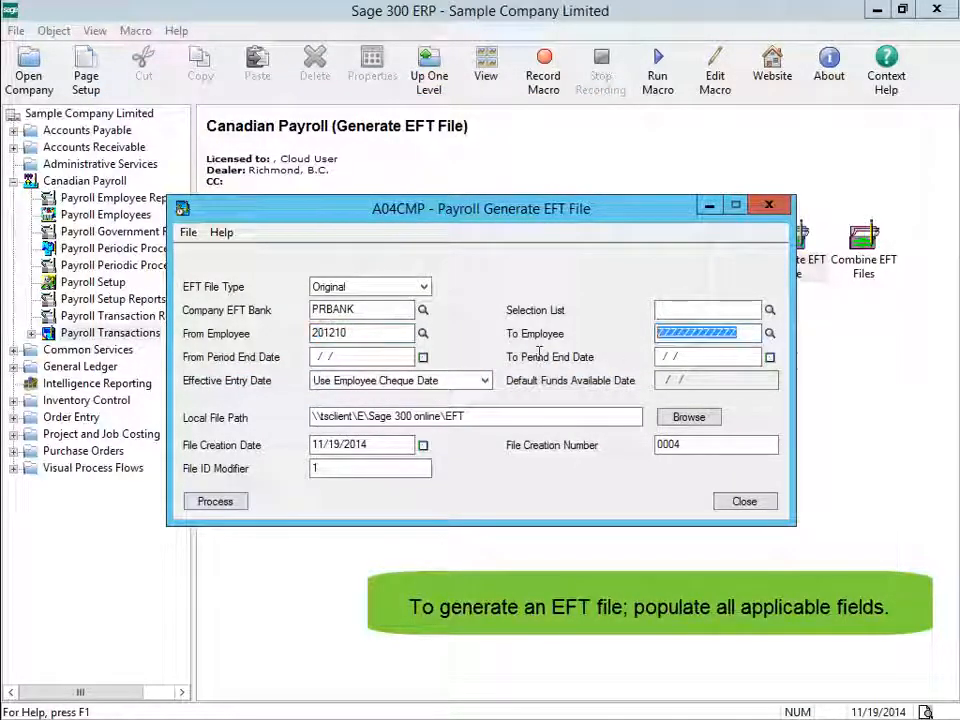
key("ctrl+v")
Enter 11/15/2020 as both period end dates and browse for the local file path.
left_click(362, 357)
type("1115202")
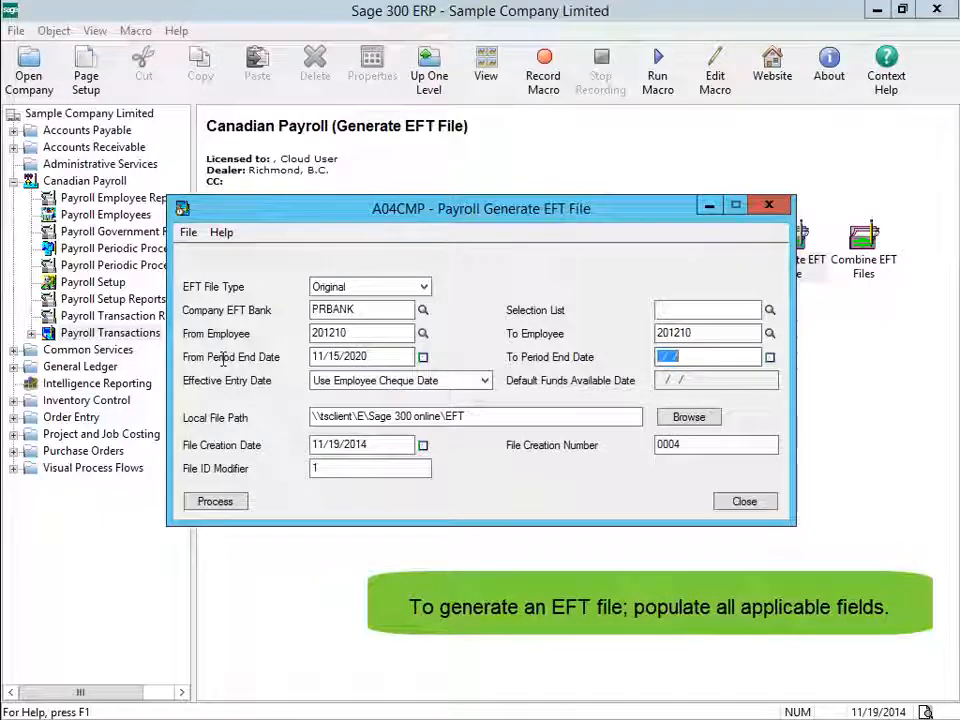
type("1115202")
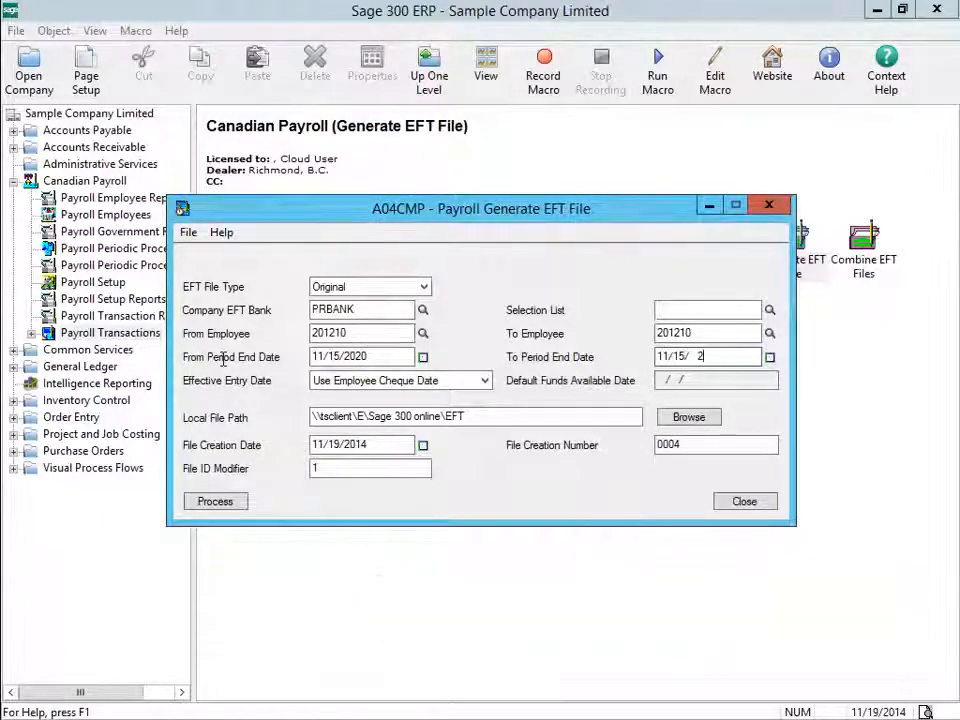
key("Tab")
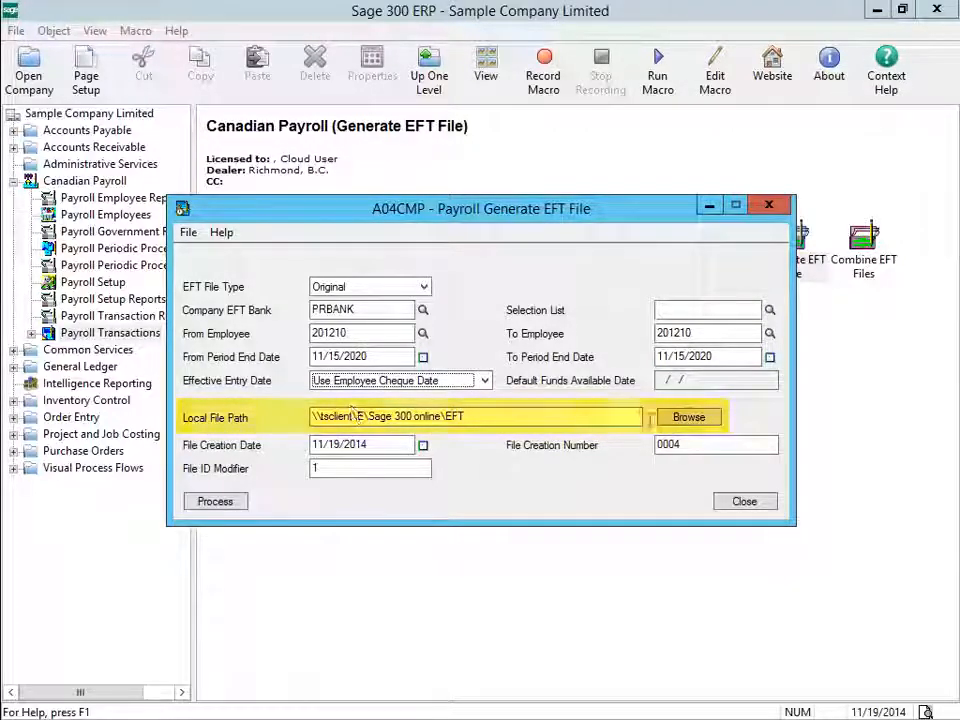
left_click(668, 421)
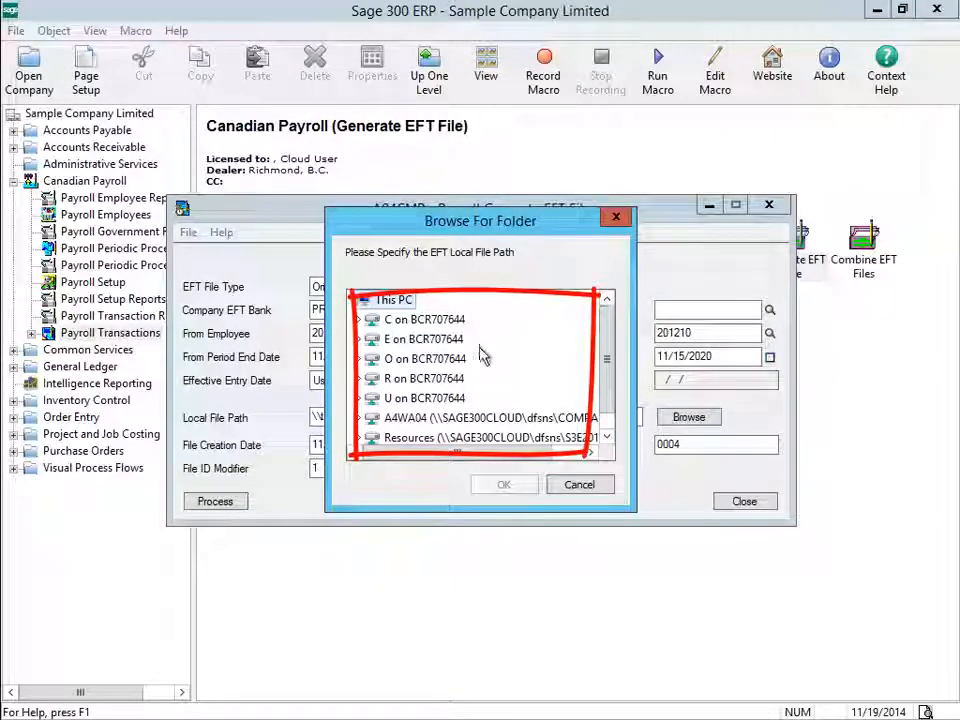
Expand the A4WA04 network drive, then cancel the folder browser without choosing.
left_click_drag(606, 347, 609, 389)
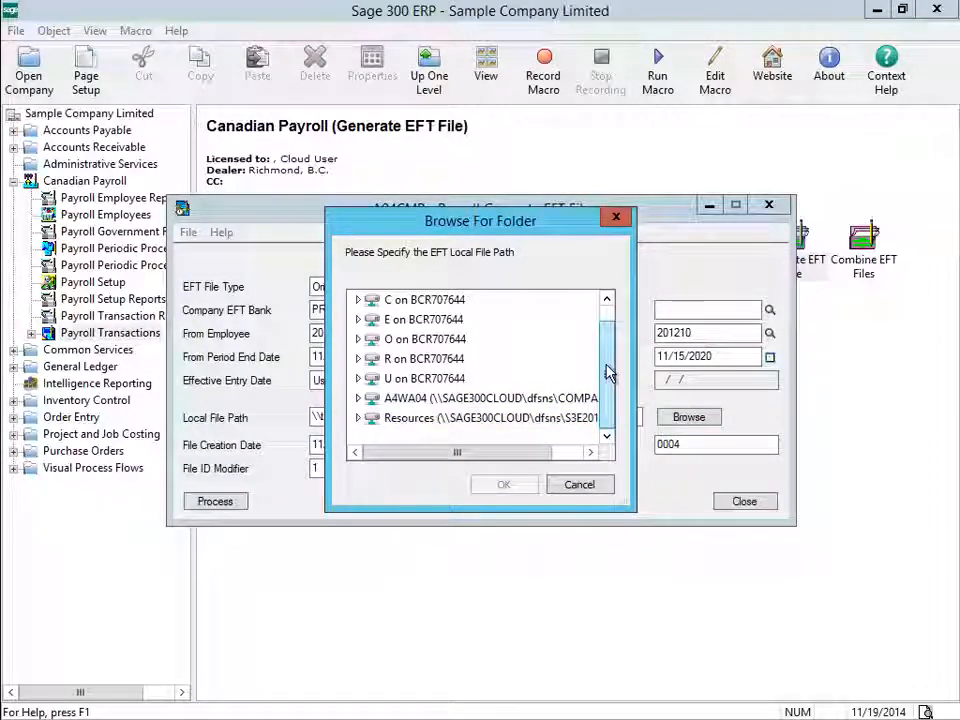
double_click(405, 398)
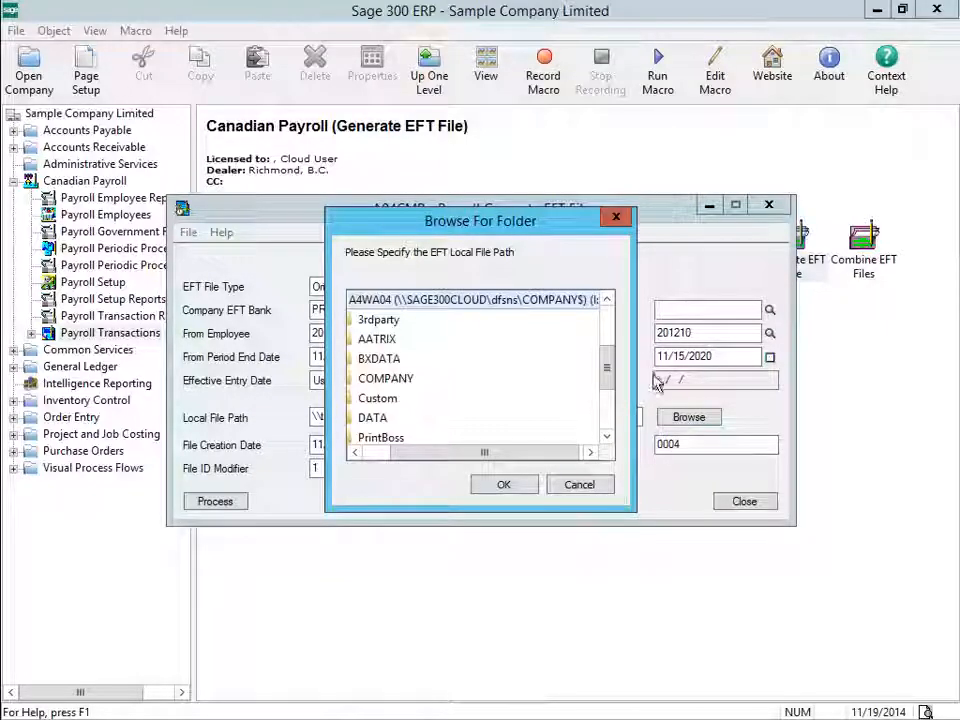
left_click(580, 487)
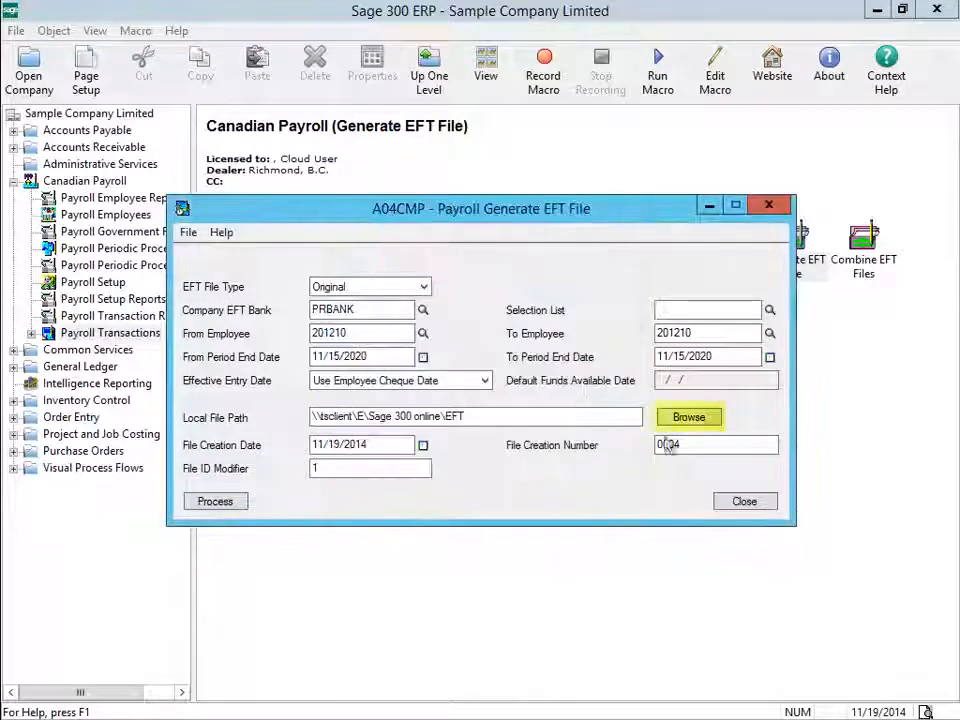
Set the local file path to the EFT folder in Sage 300 online on drive E.
left_click(689, 420)
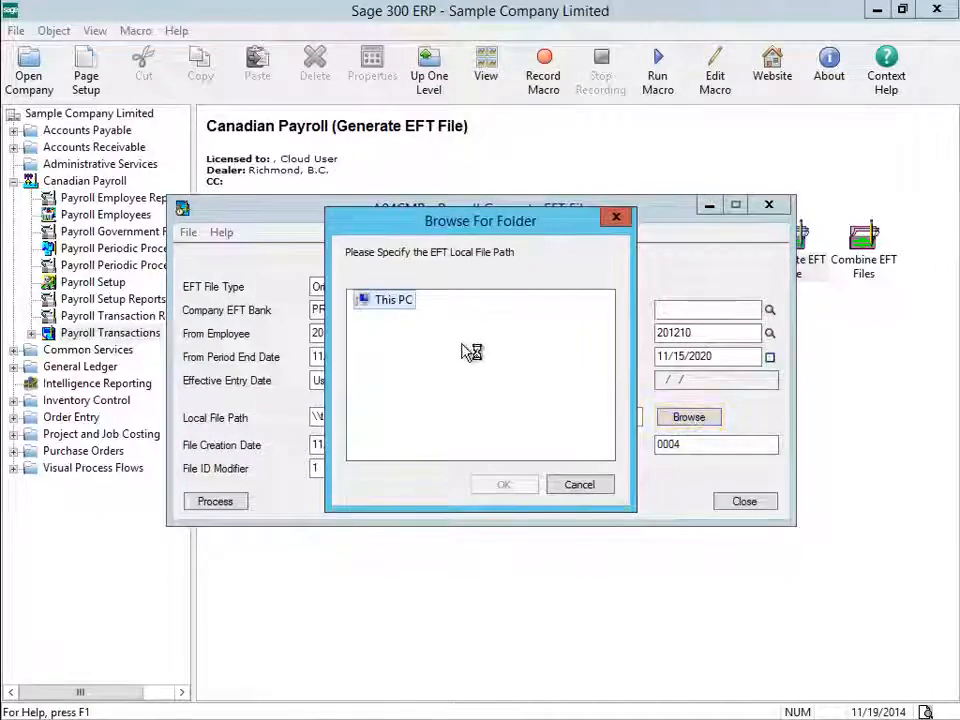
left_click(430, 340)
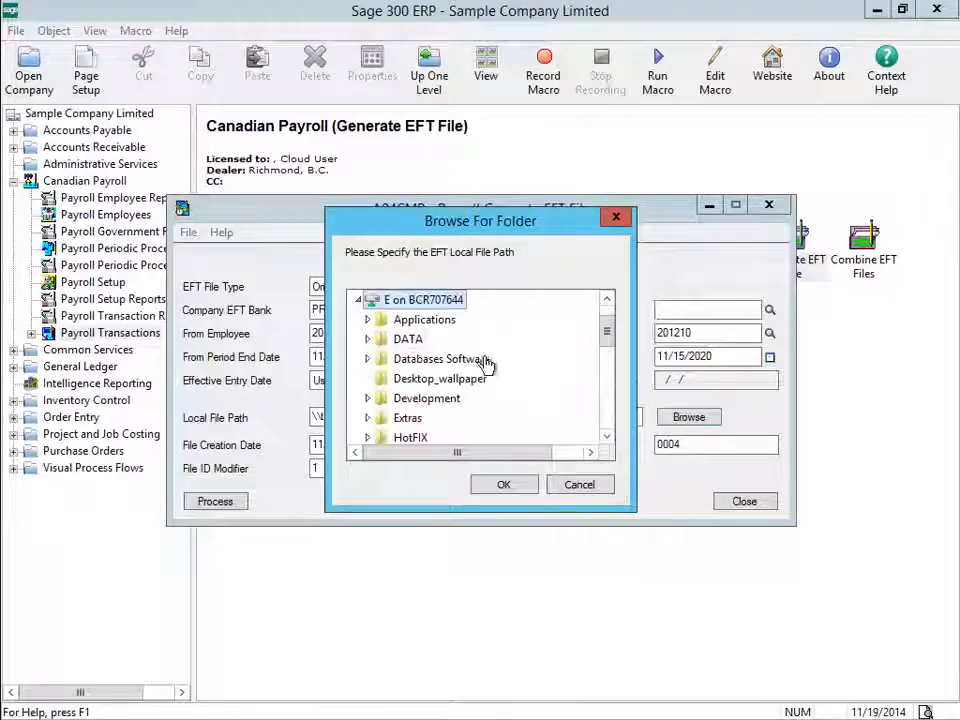
left_click_drag(607, 332, 603, 363)
left_click(450, 418)
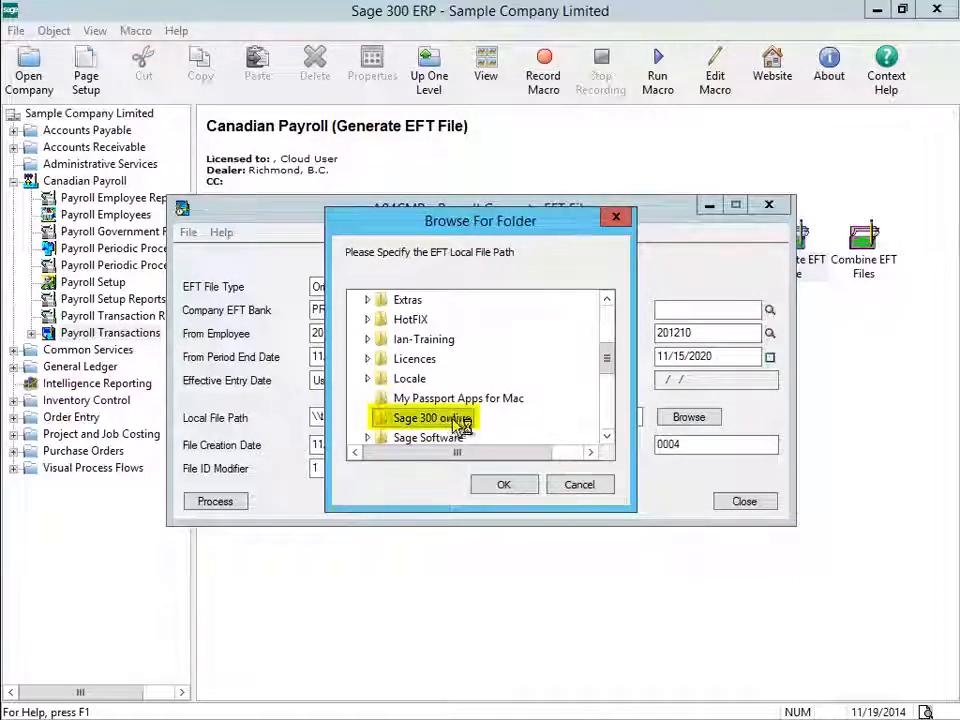
left_click(414, 362)
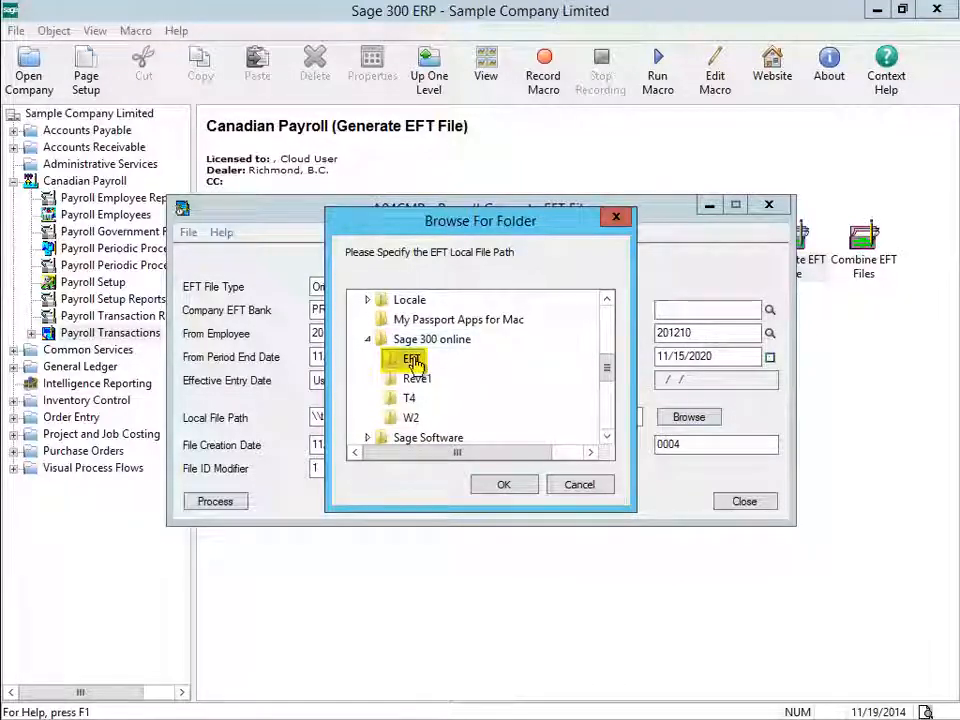
left_click(506, 486)
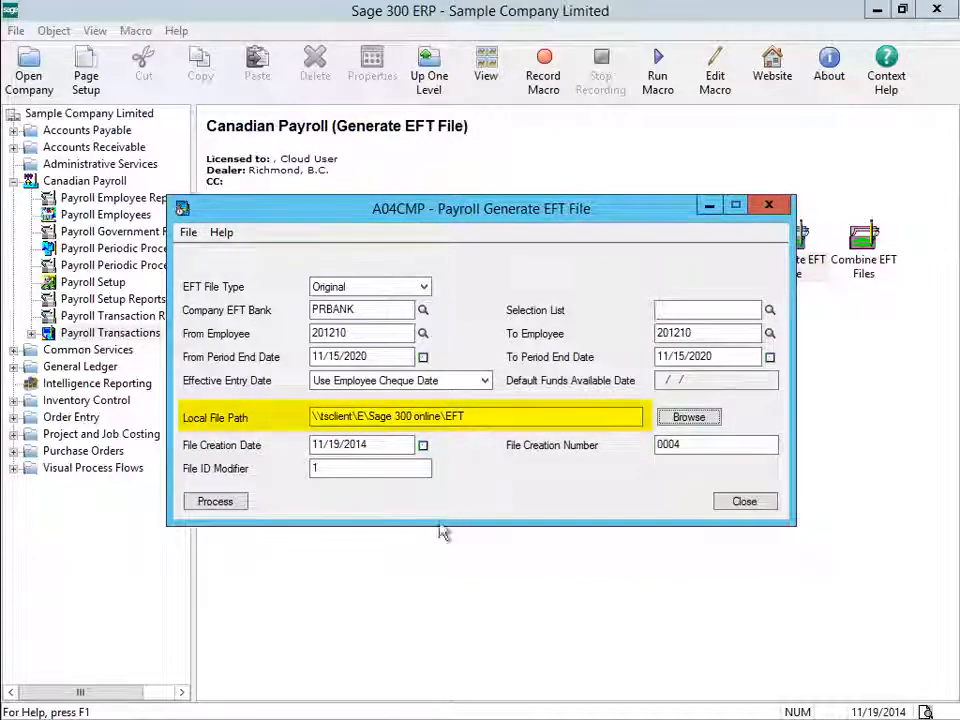
left_click(215, 502)
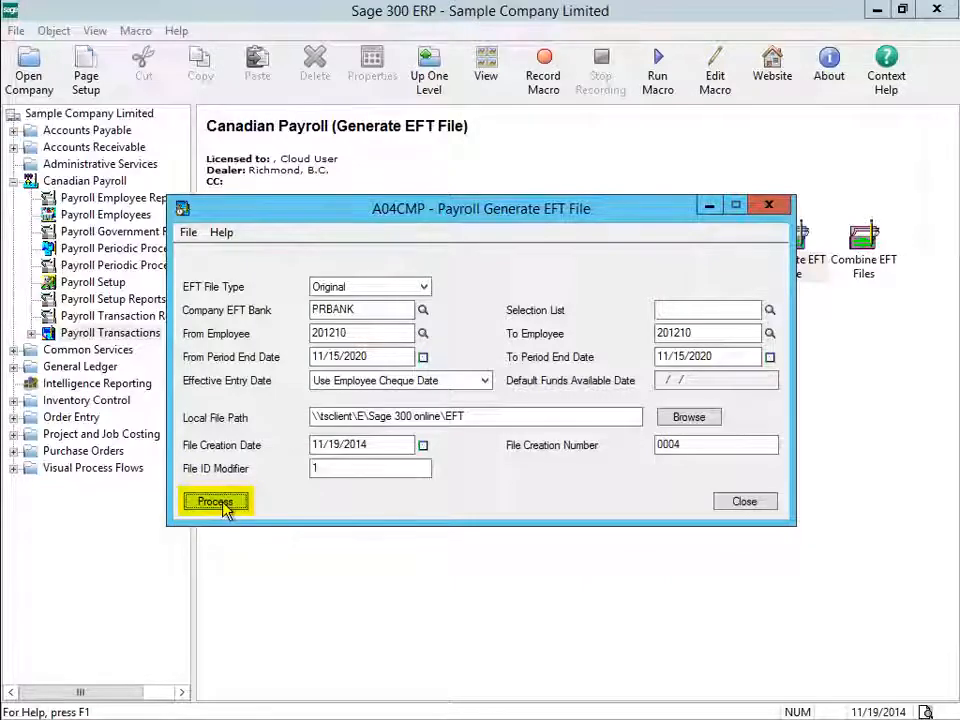
left_click(216, 502)
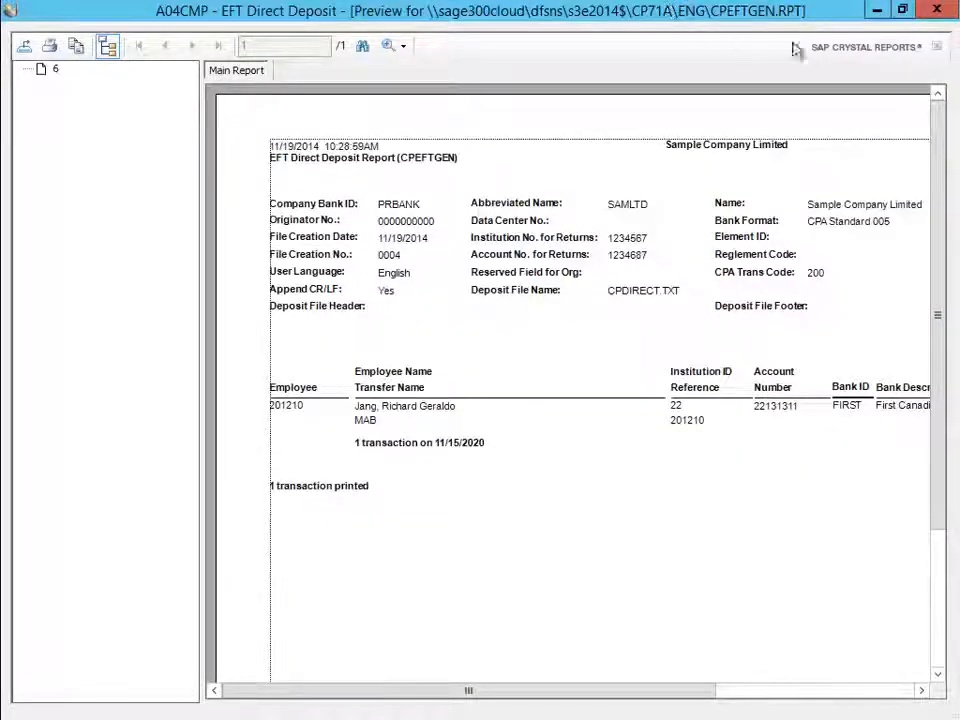
left_click(930, 14)
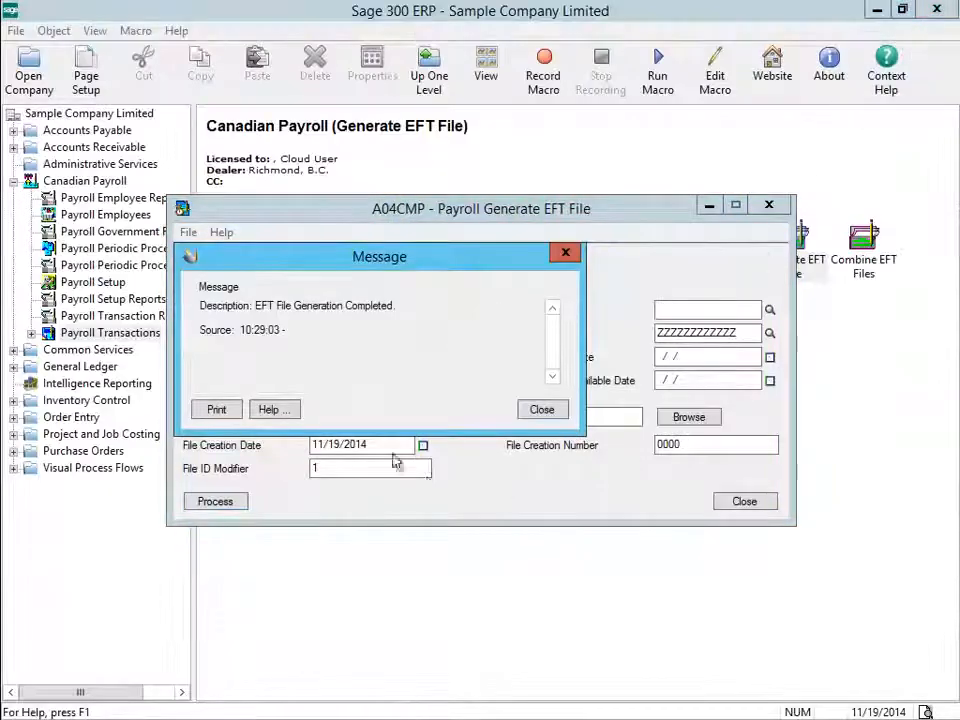
left_click(540, 411)
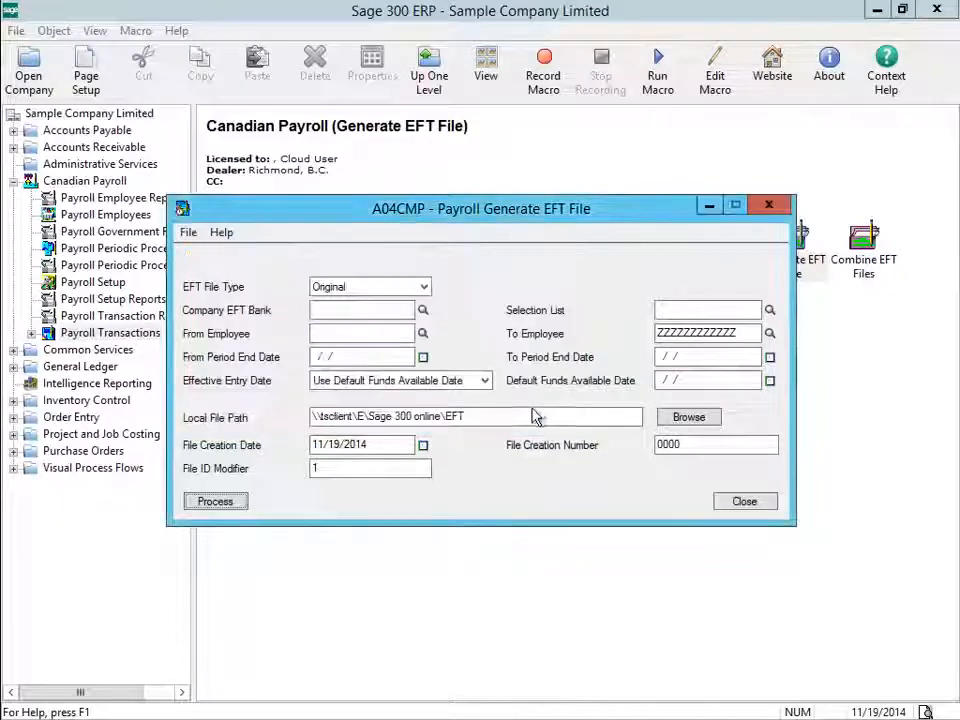
left_click(744, 502)
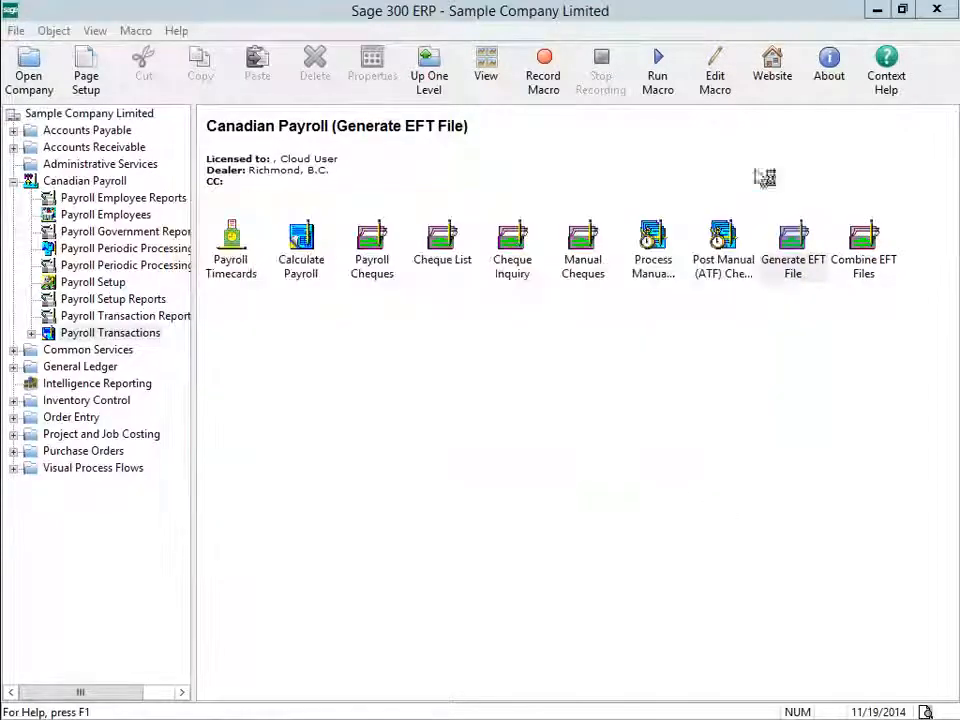
Exit Sage 300 ERP and open the Data Drive in File Explorer.
left_click(936, 10)
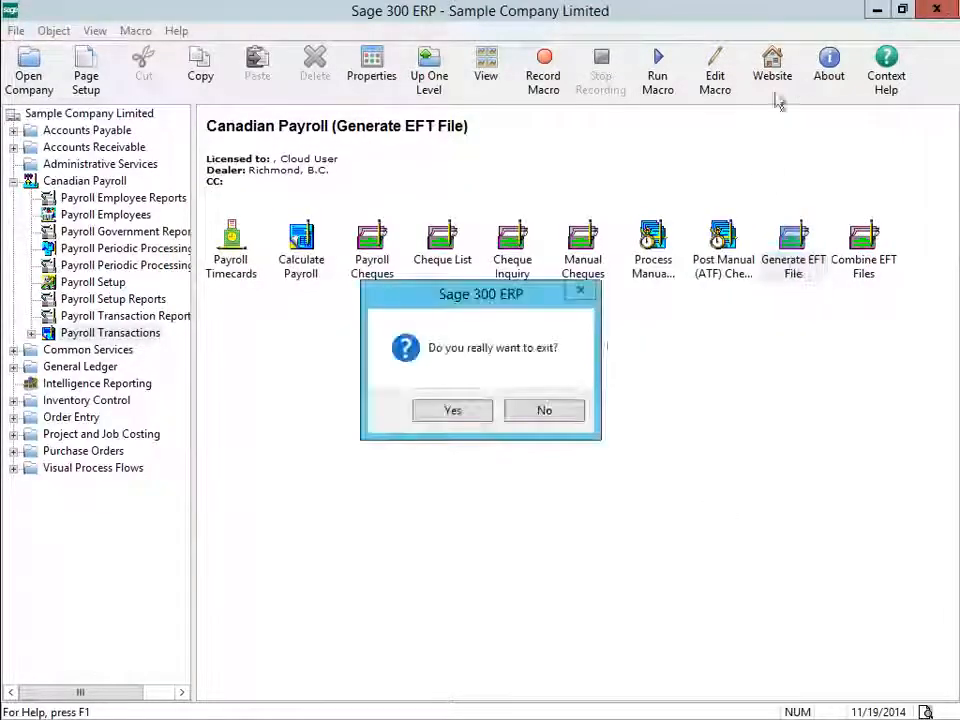
left_click(452, 411)
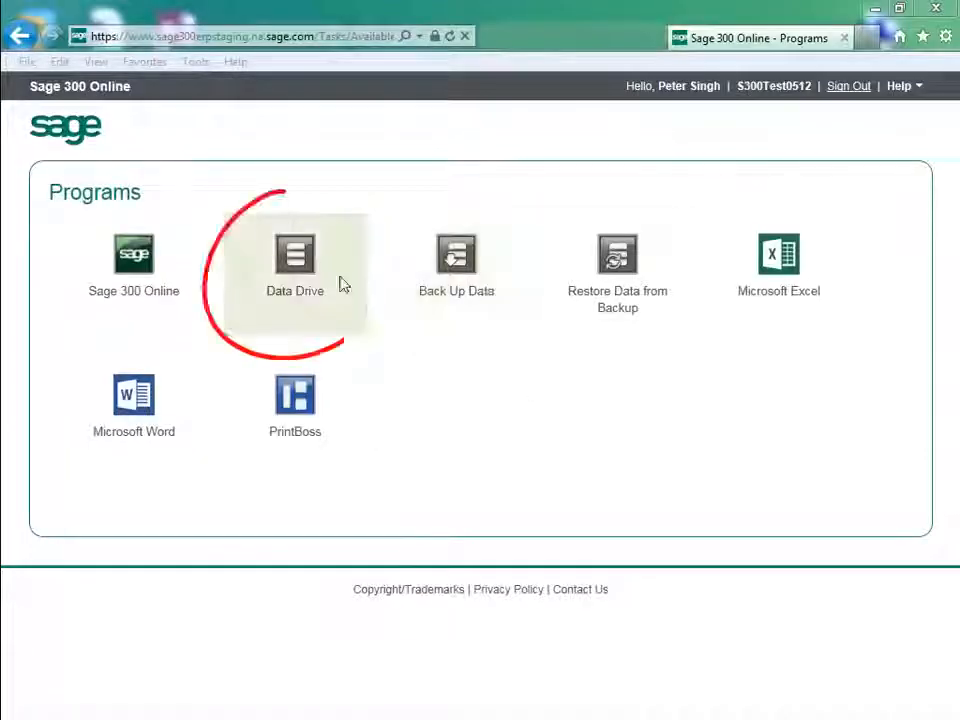
left_click(305, 272)
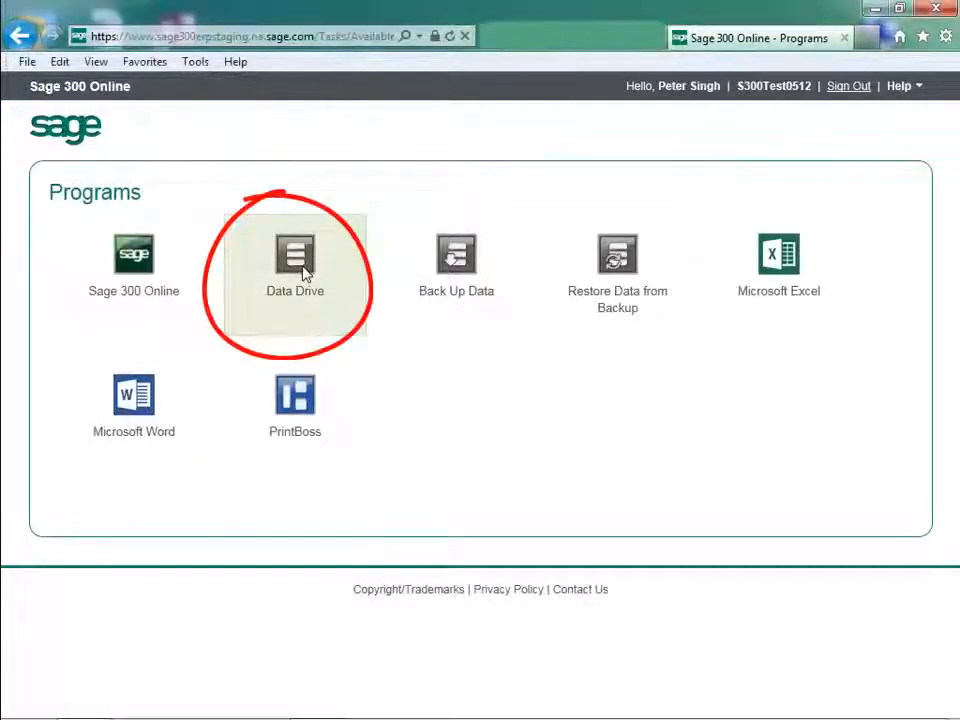
left_click(304, 274)
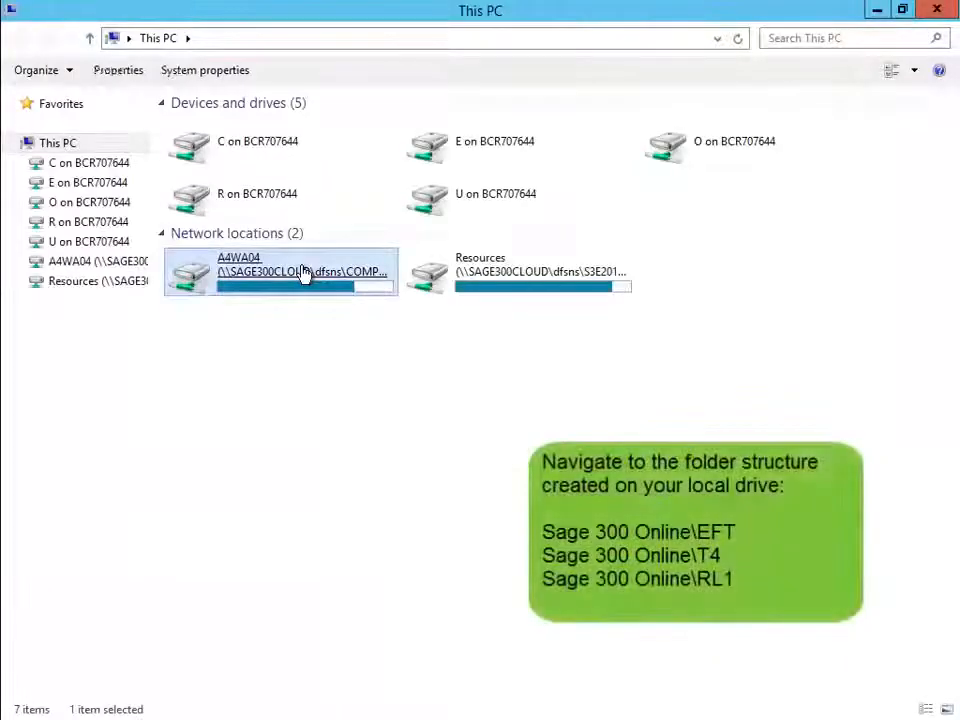
Browse to E on BCR707644 > Sage 300 online > EFT and select the CPDIRECT file.
double_click(471, 141)
left_click(433, 148)
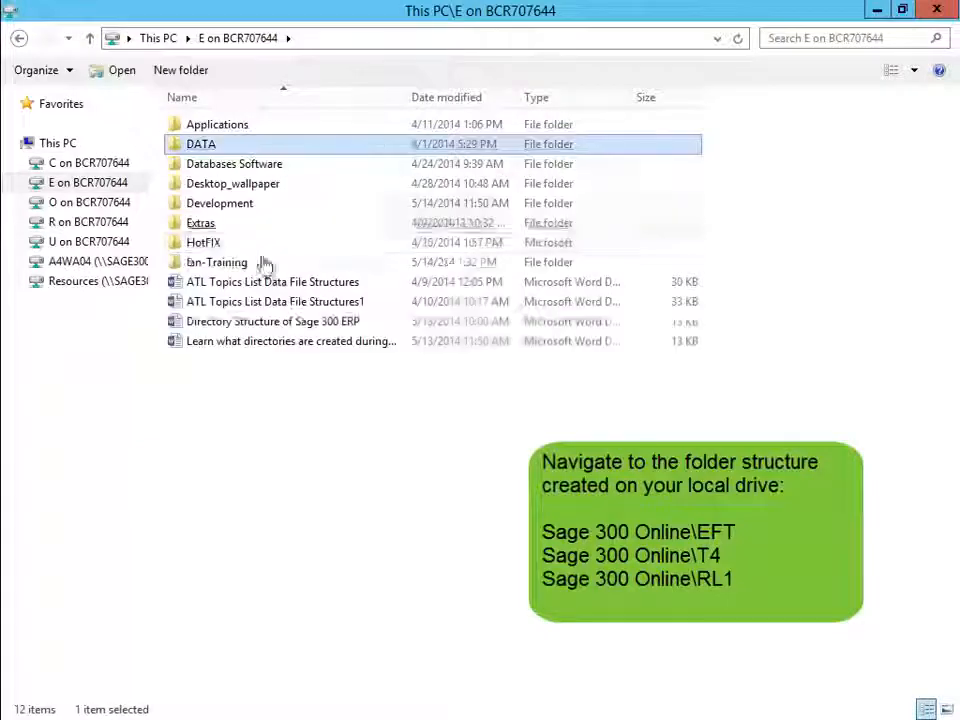
left_click(258, 289)
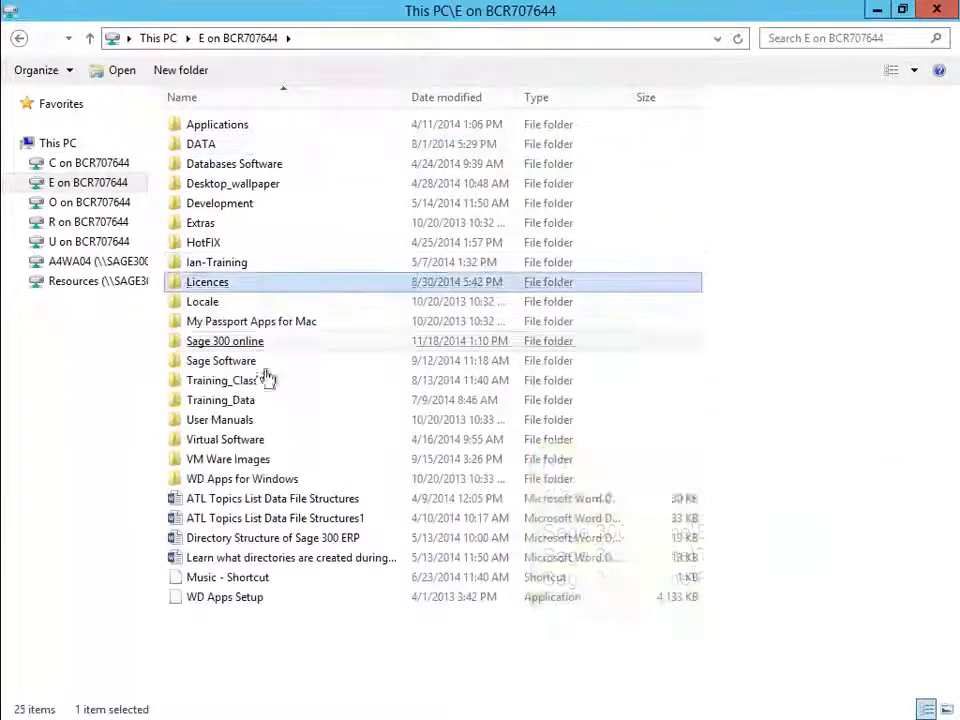
left_click(266, 459)
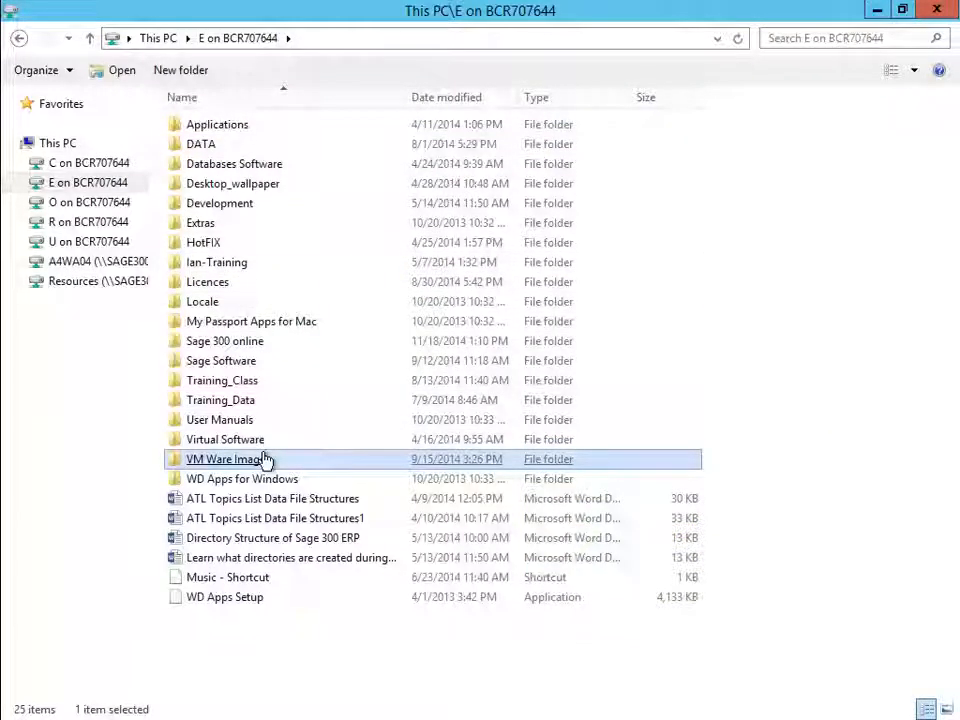
left_click(246, 381)
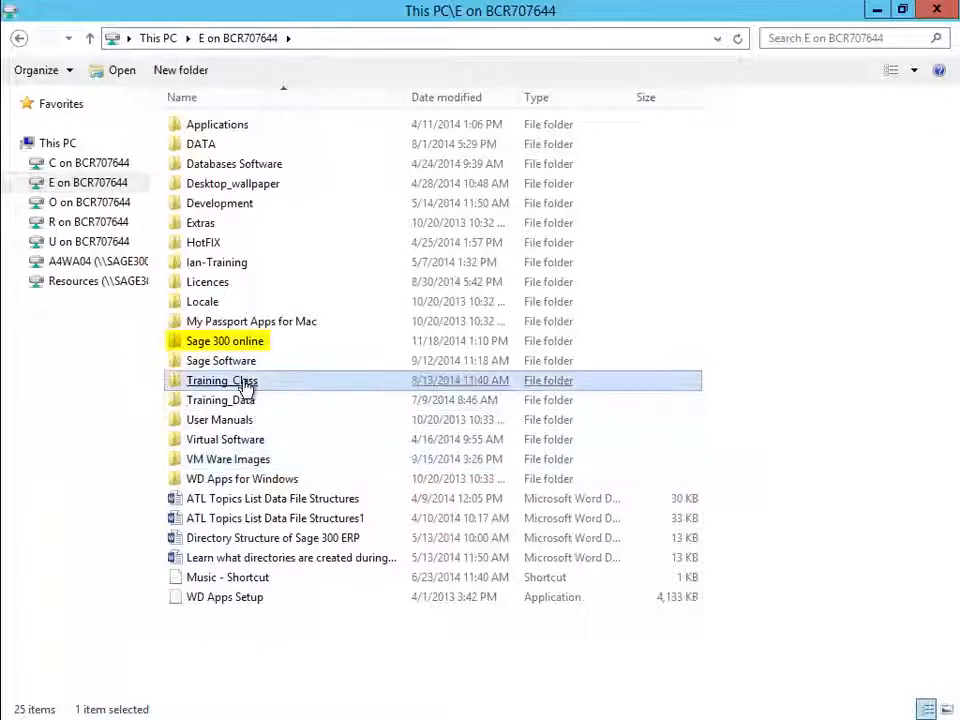
double_click(247, 350)
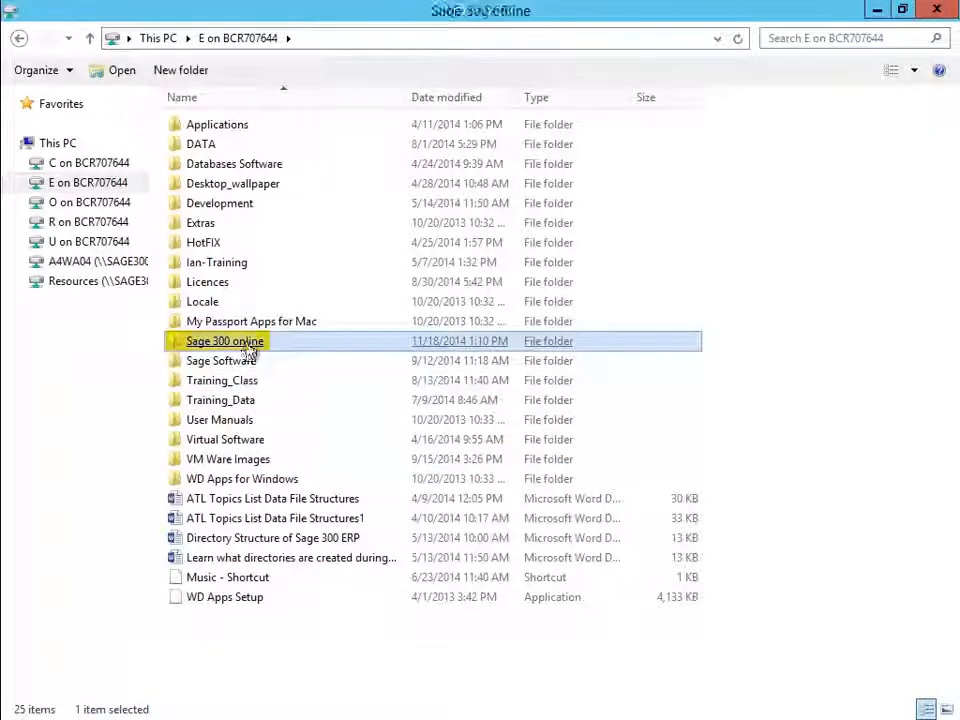
double_click(200, 131)
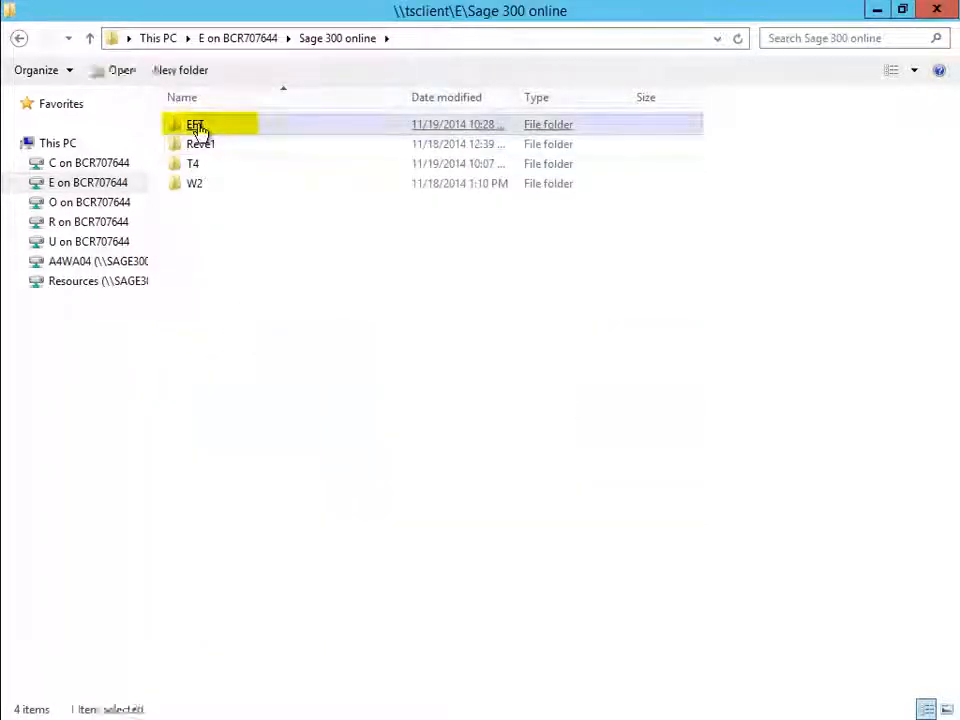
left_click(226, 140)
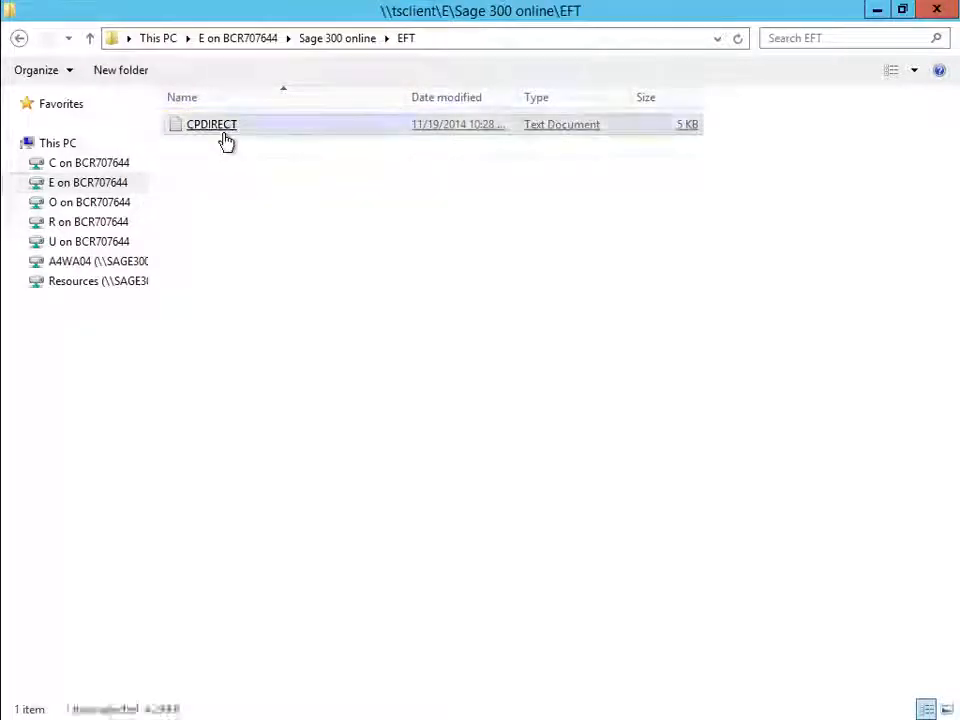